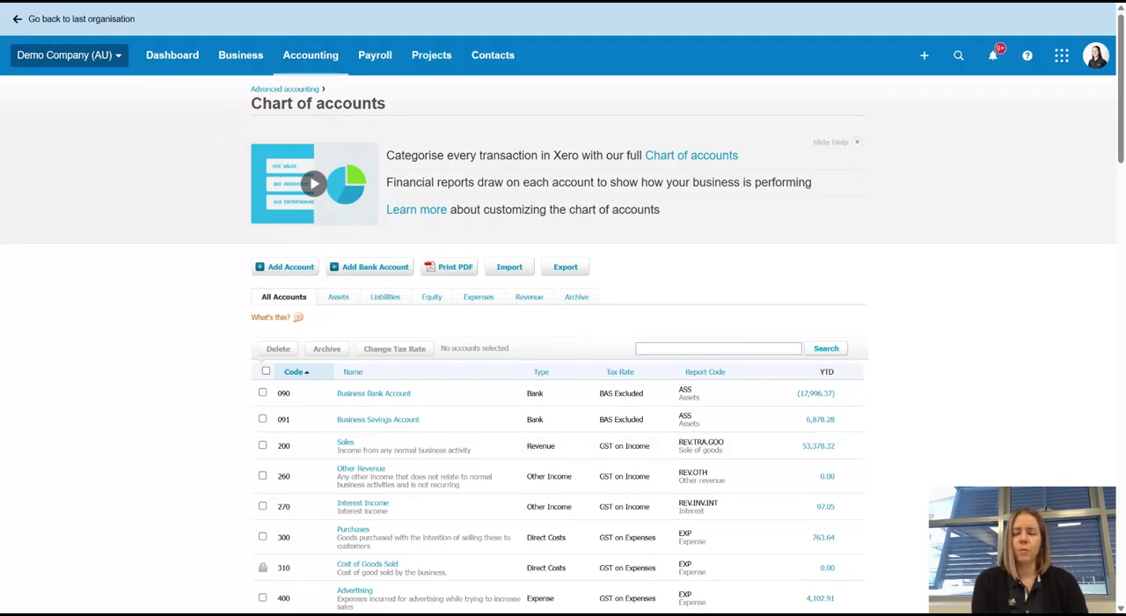
pyautogui.click(307, 65)
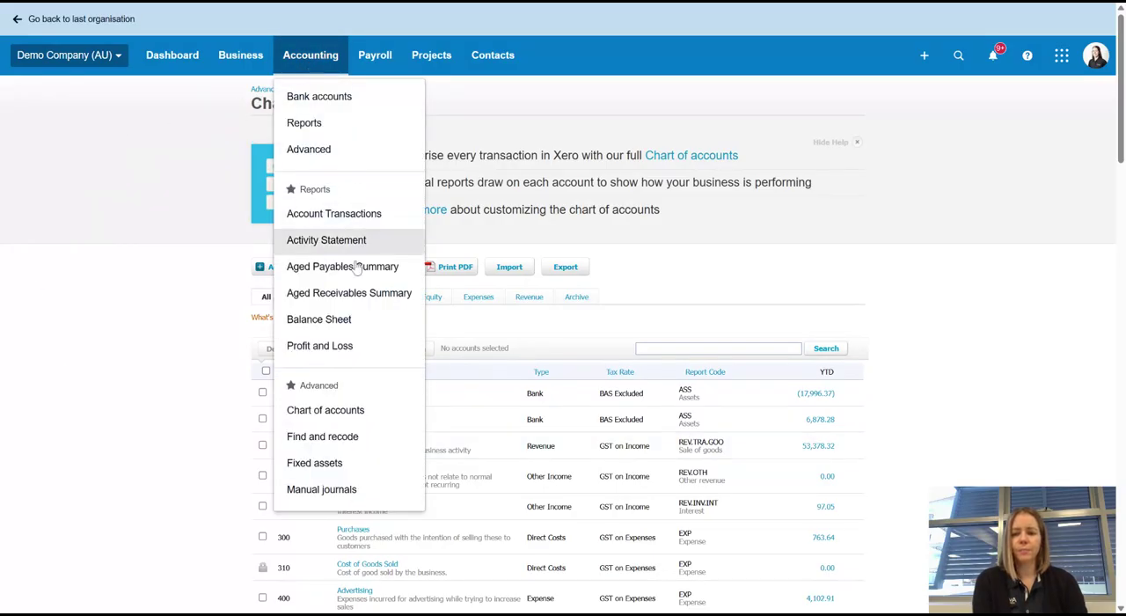
pyautogui.click(102, 331)
pyautogui.moveTo(1122, 60); pyautogui.dragTo(1122, 429)
pyautogui.scroll(15, 1065, 202)
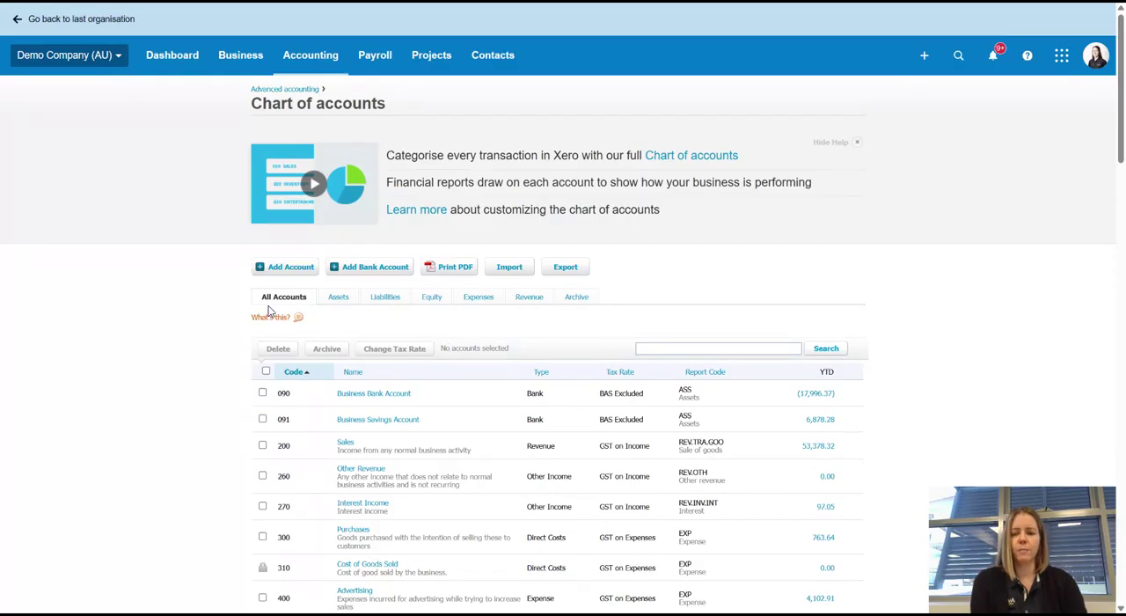
pyautogui.click(262, 268)
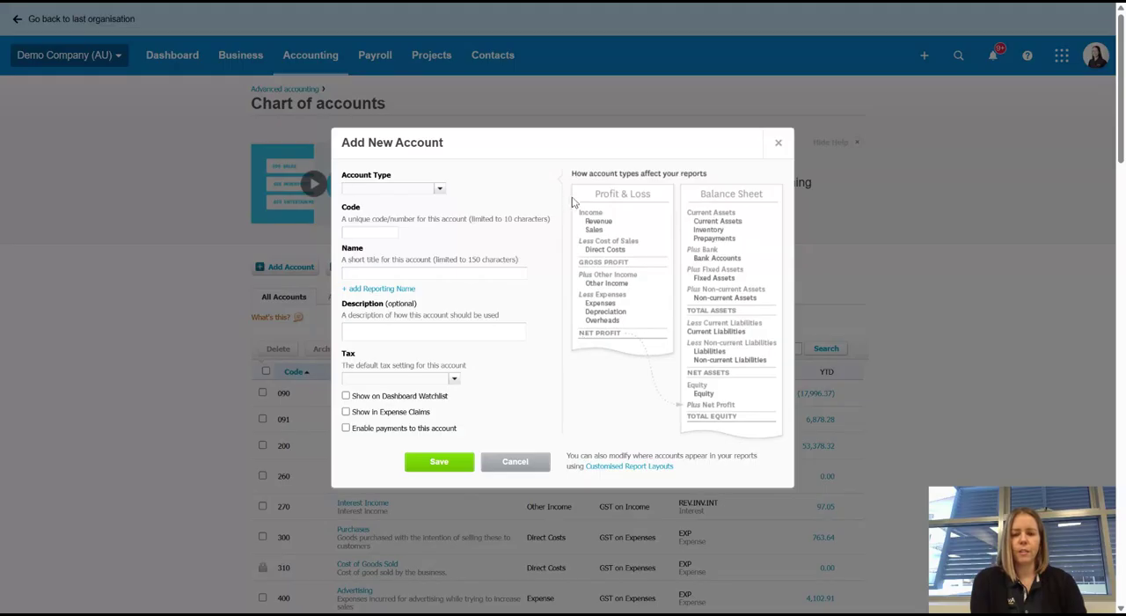
pyautogui.click(439, 189)
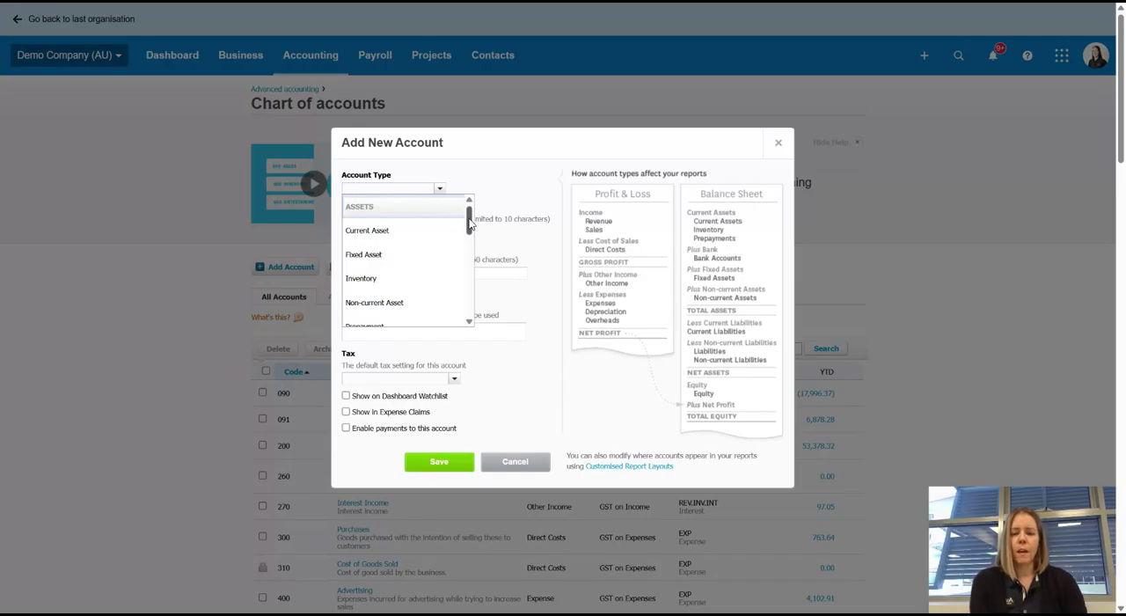
pyautogui.moveTo(470, 226)
pyautogui.mouseDown()
pyautogui.moveTo(475, 239)
pyautogui.moveTo(479, 224)
pyautogui.moveTo(487, 309)
pyautogui.moveTo(490, 226)
pyautogui.moveTo(473, 244)
pyautogui.mouseUp()
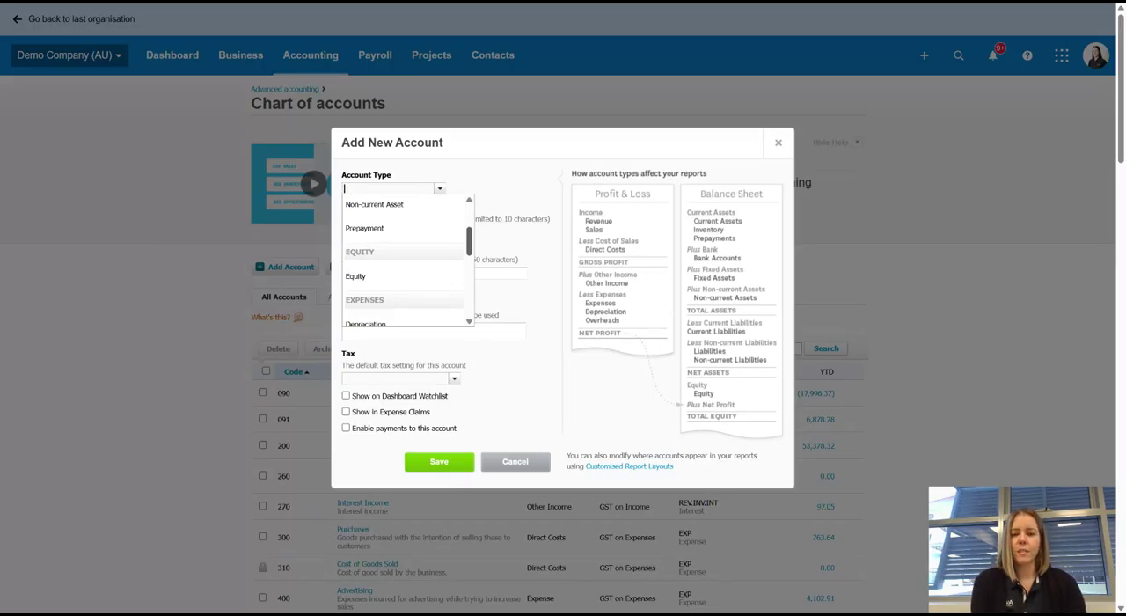
pyautogui.moveTo(470, 246); pyautogui.dragTo(479, 273)
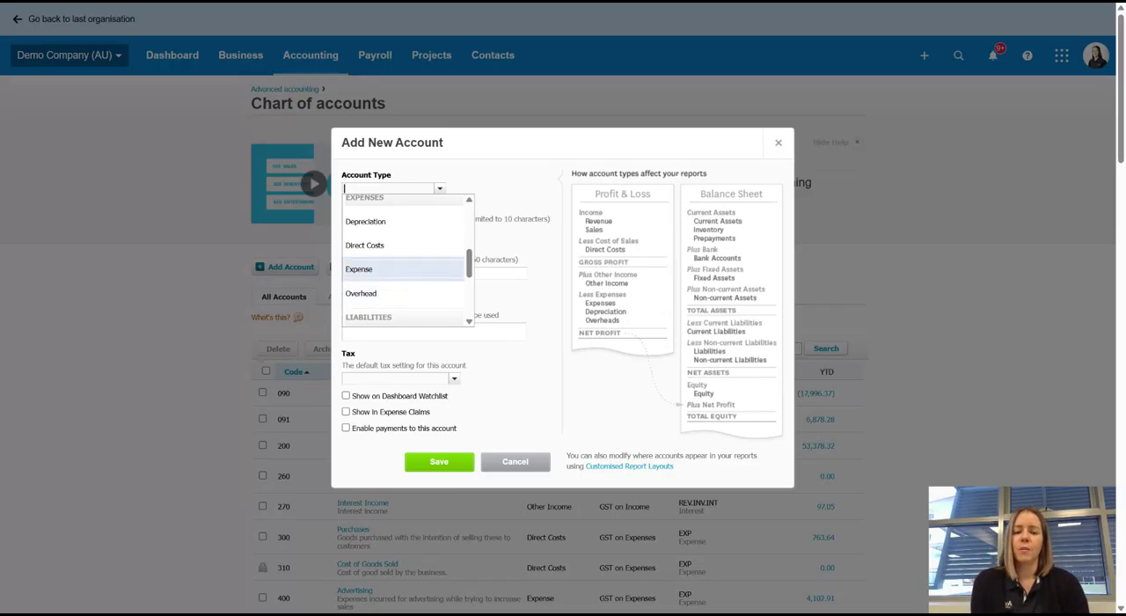
pyautogui.click(375, 269)
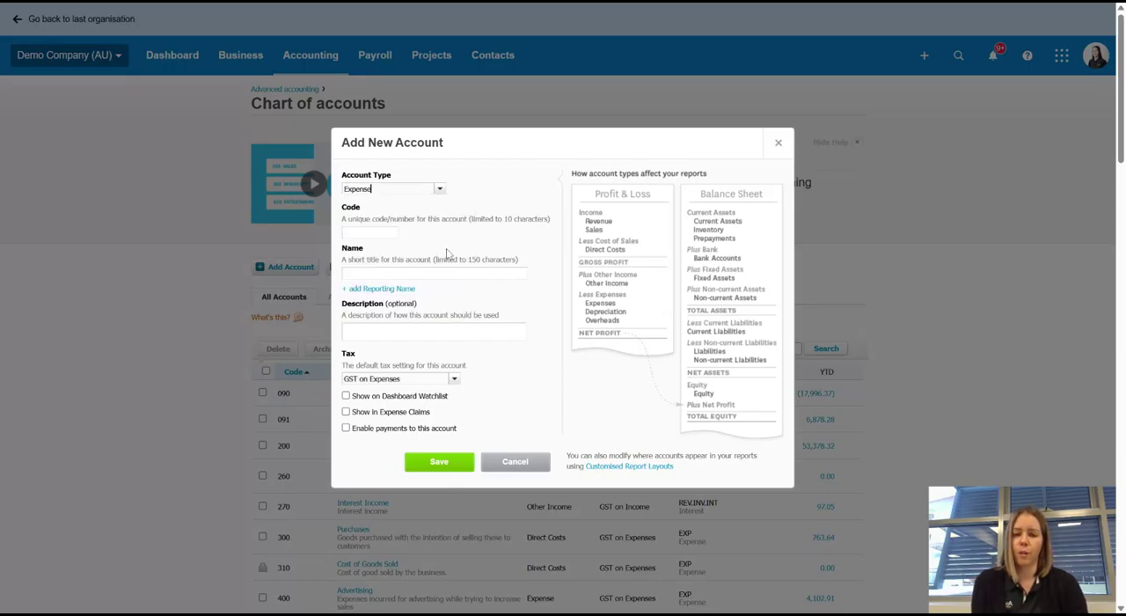
pyautogui.moveTo(429, 257); pyautogui.dragTo(413, 260)
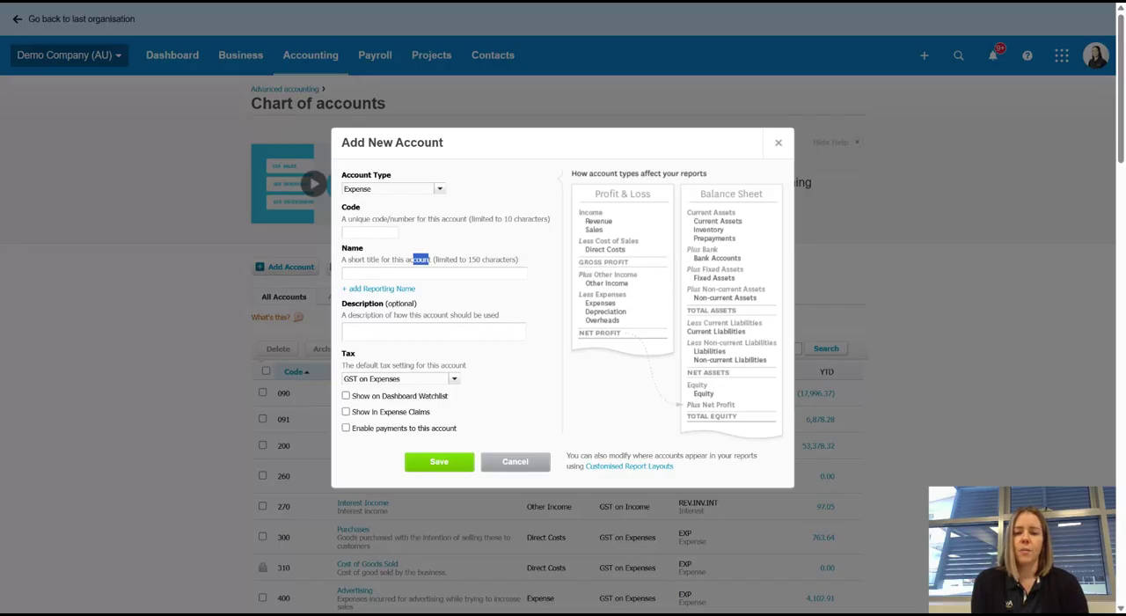
pyautogui.click(370, 232)
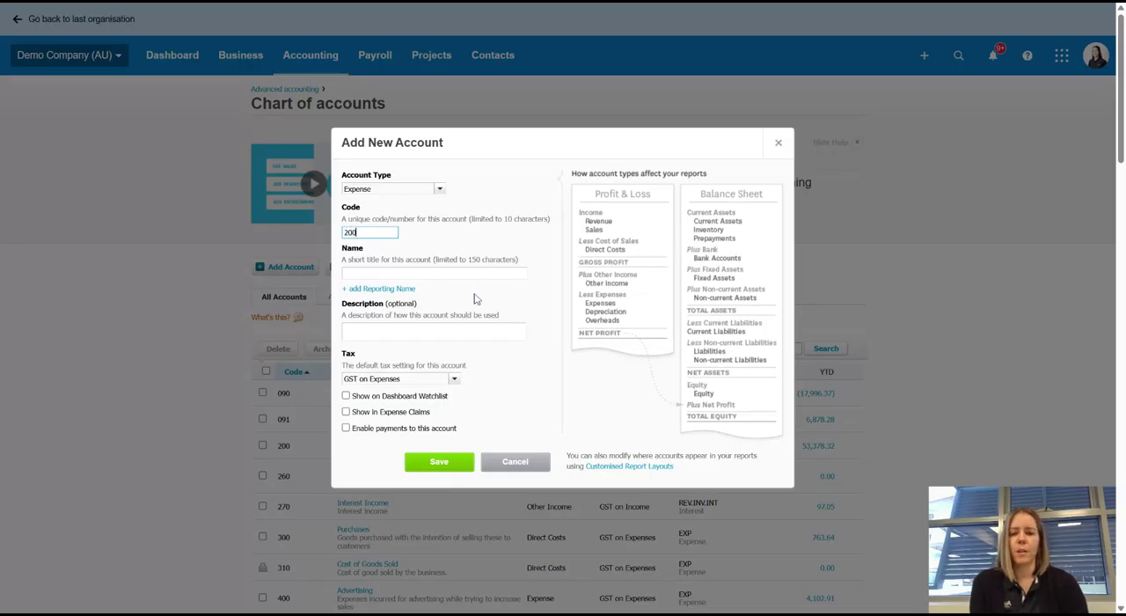
pyautogui.click(468, 256)
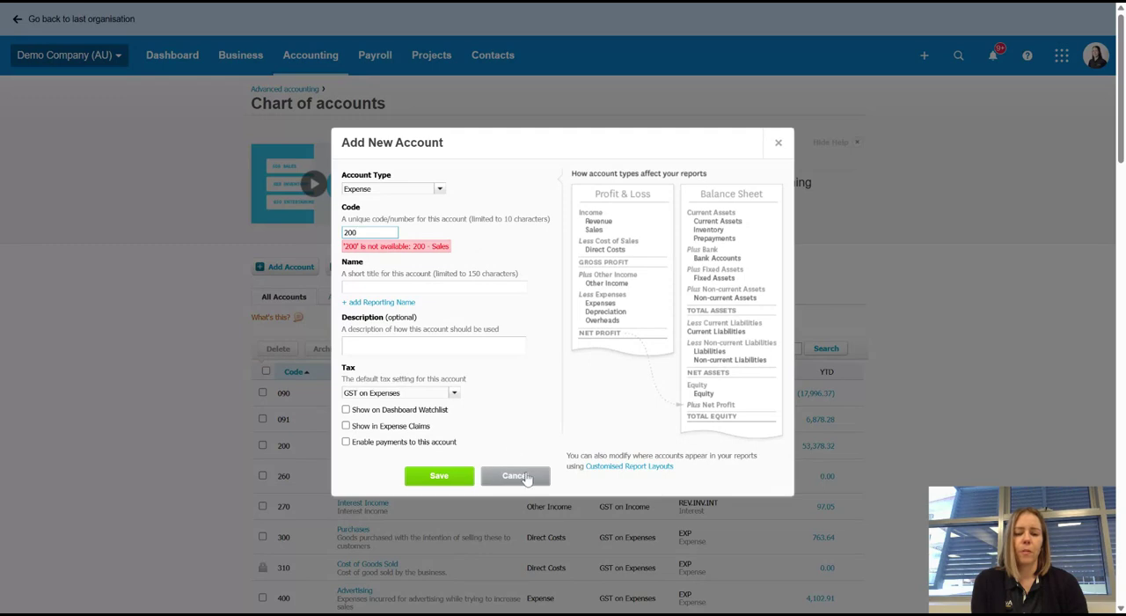
pyautogui.click(528, 475)
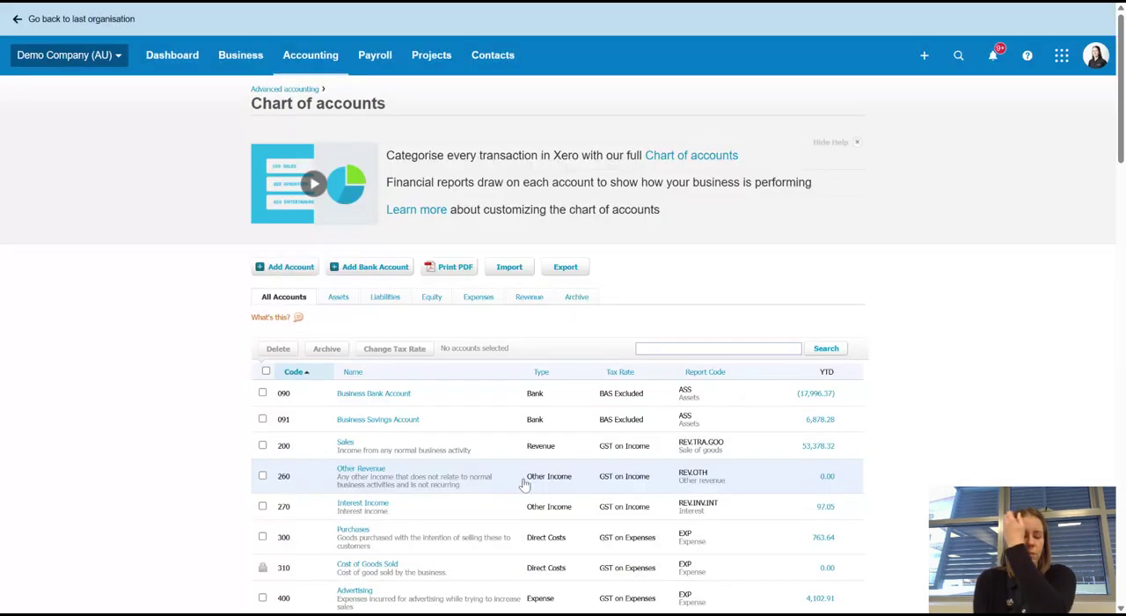
# Examine the expense accounts and their codes in the chart of accounts to find an unused code near Printing & Stationery.
pyautogui.scroll(-3, 528, 445)
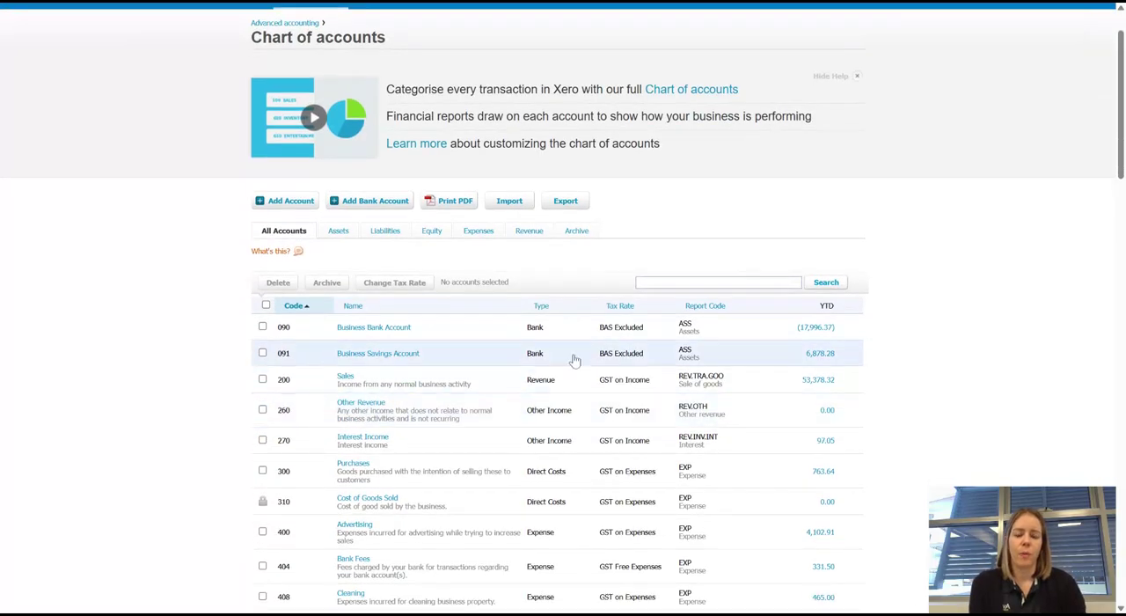
pyautogui.scroll(-2, 561, 414)
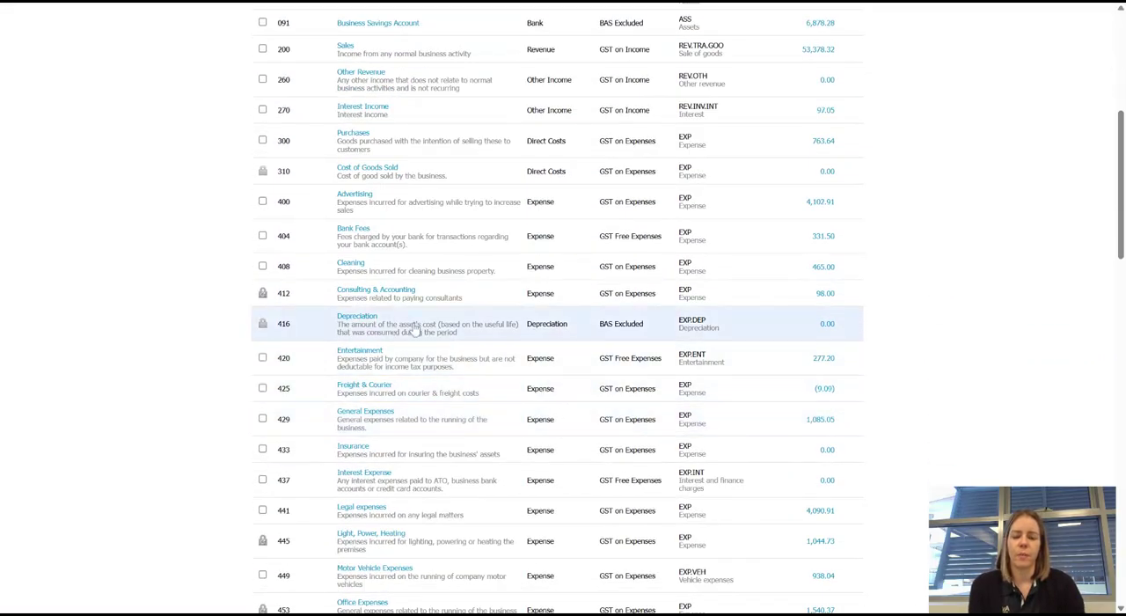
pyautogui.scroll(1, 543, 398)
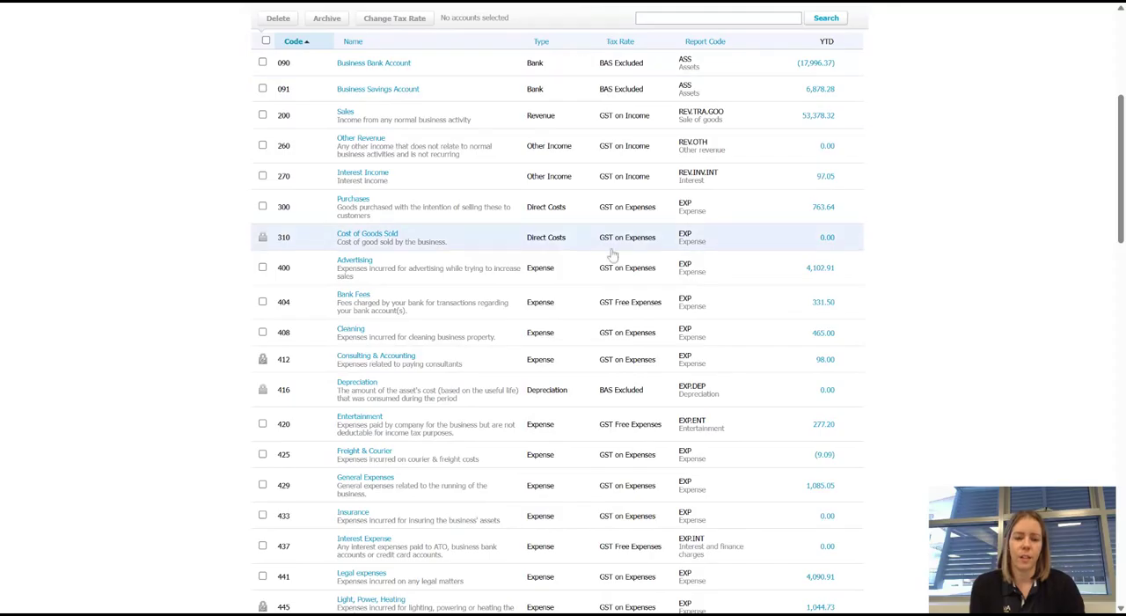
pyautogui.scroll(-2, 550, 482)
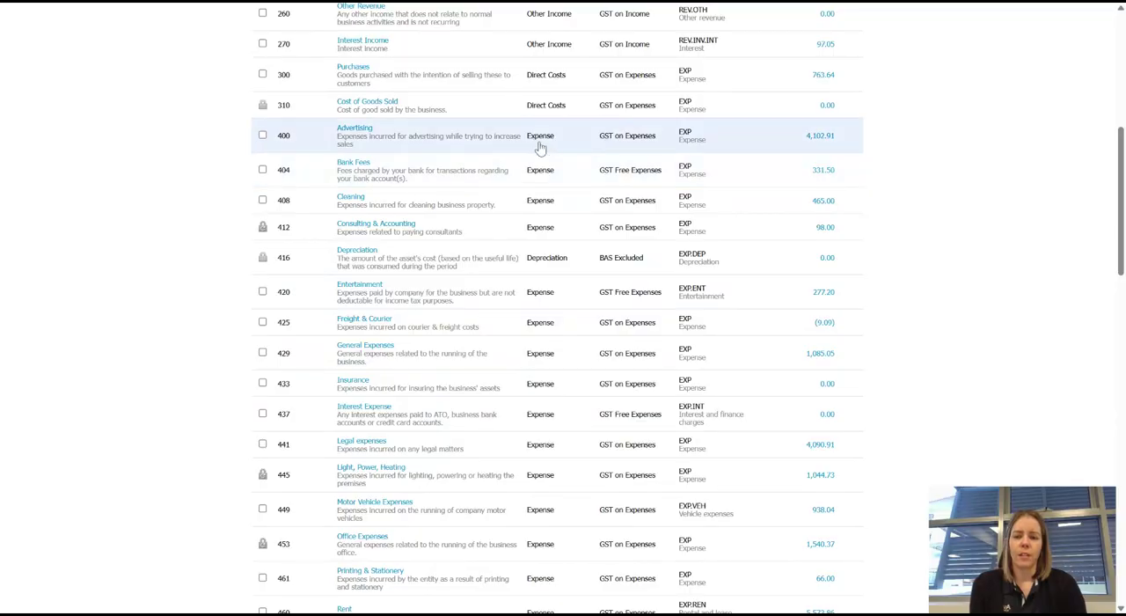
pyautogui.scroll(-3, 538, 154)
pyautogui.scroll(-5, 538, 175)
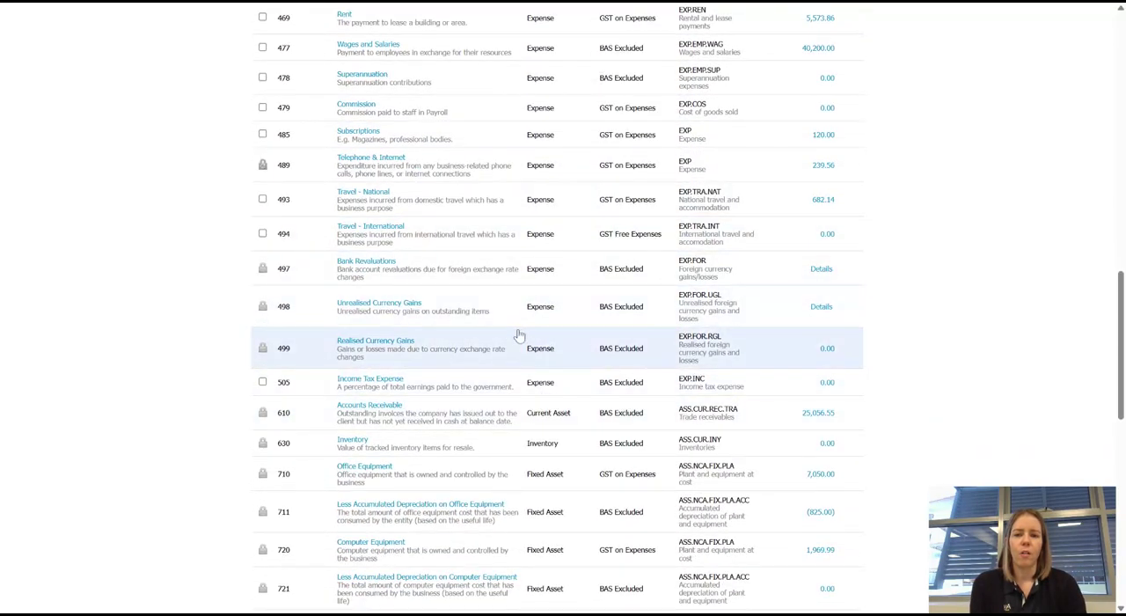
pyautogui.moveTo(1121, 304); pyautogui.dragTo(1098, 219)
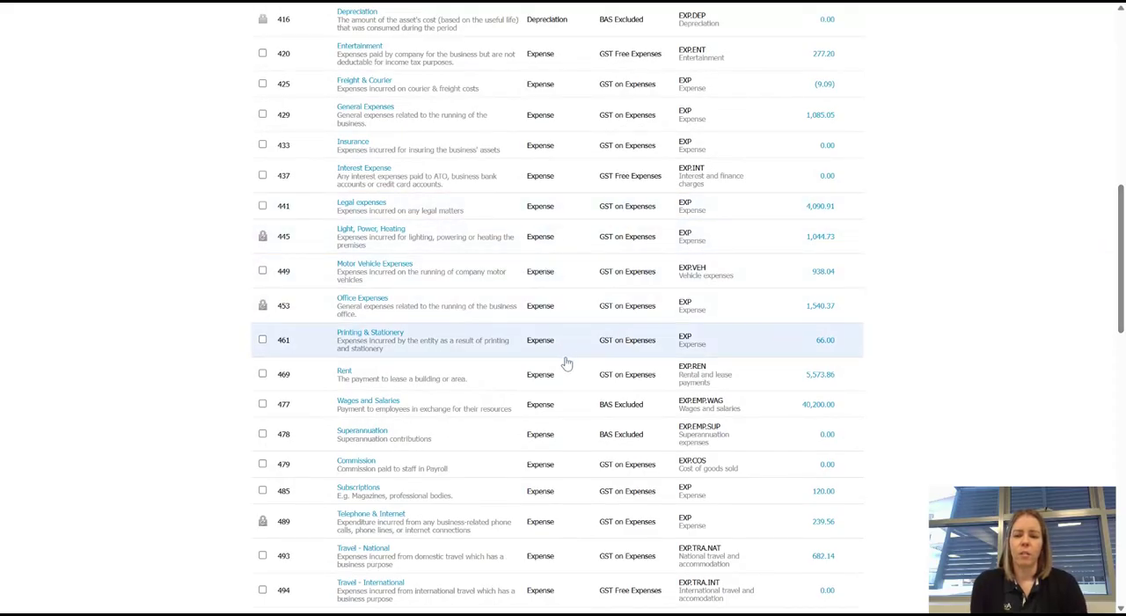
pyautogui.scroll(1, 550, 393)
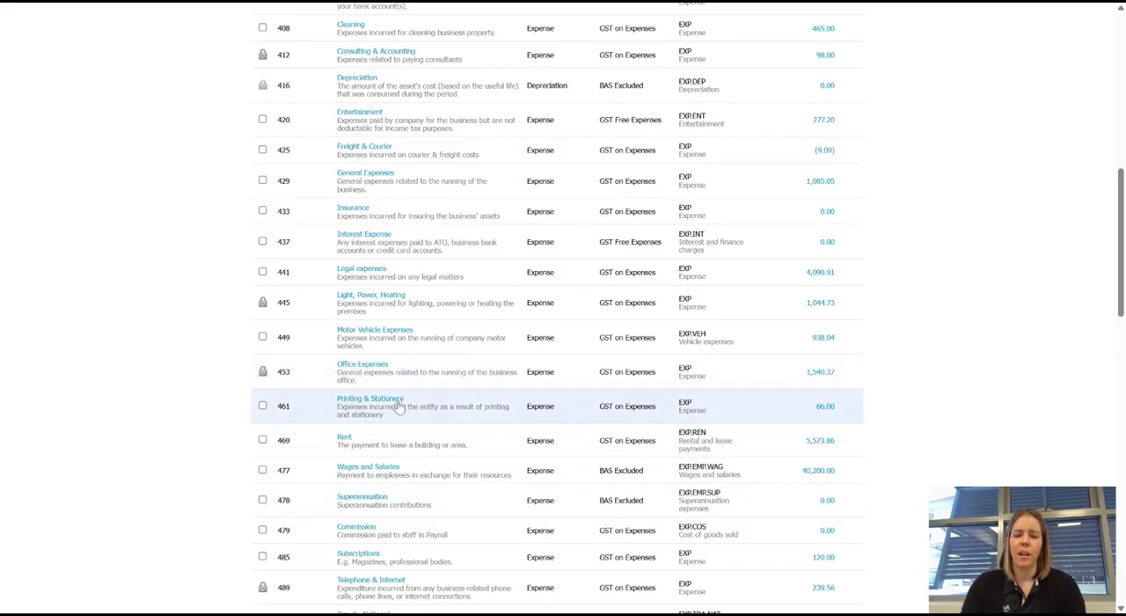
pyautogui.scroll(2, 501, 436)
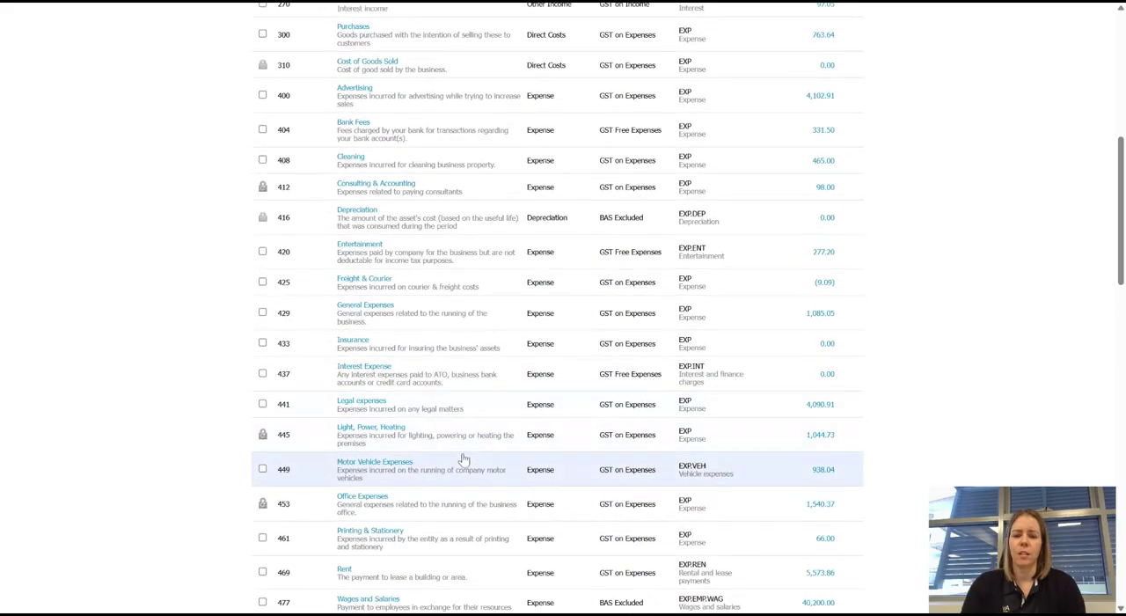
pyautogui.scroll(-2, 413, 440)
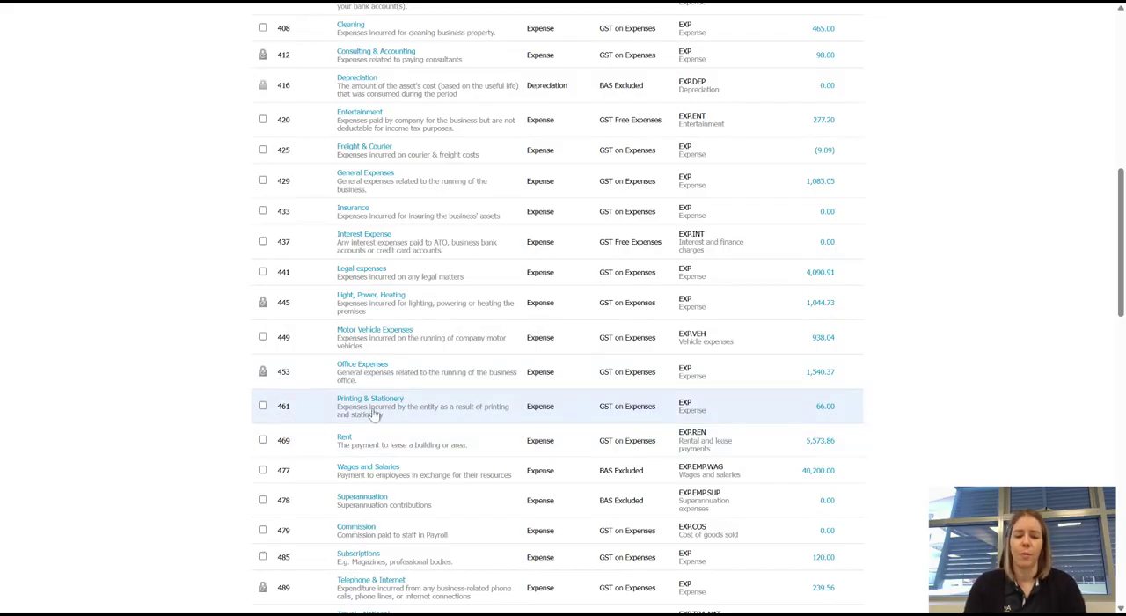
pyautogui.scroll(4, 360, 421)
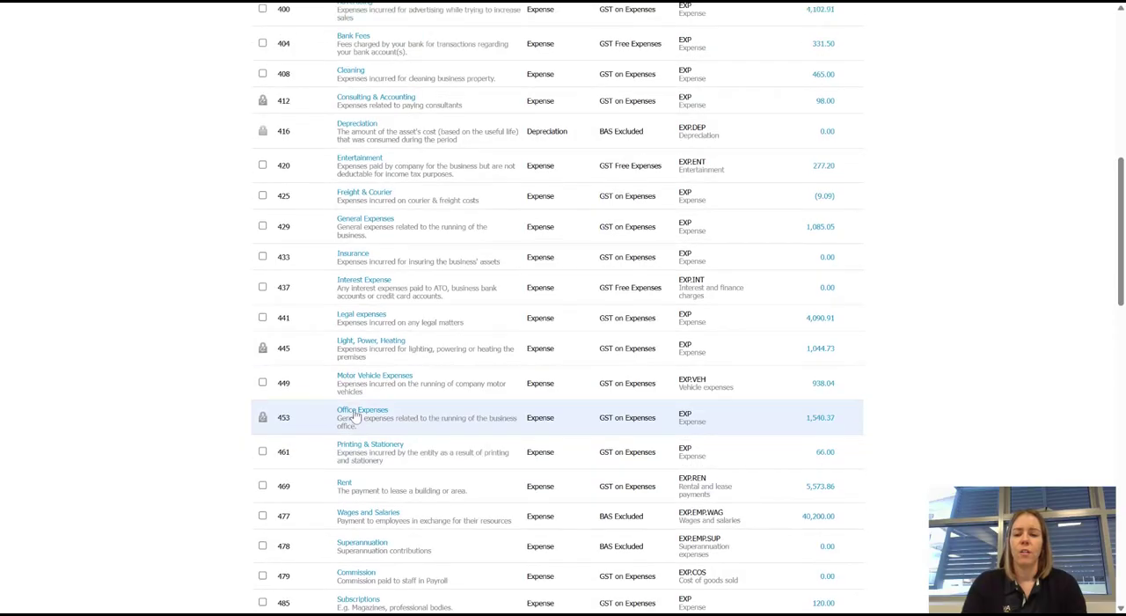
# Start a new account with the type Expense, code 462 and name Stationery, leaving the description empty.
pyautogui.scroll(4, 356, 422)
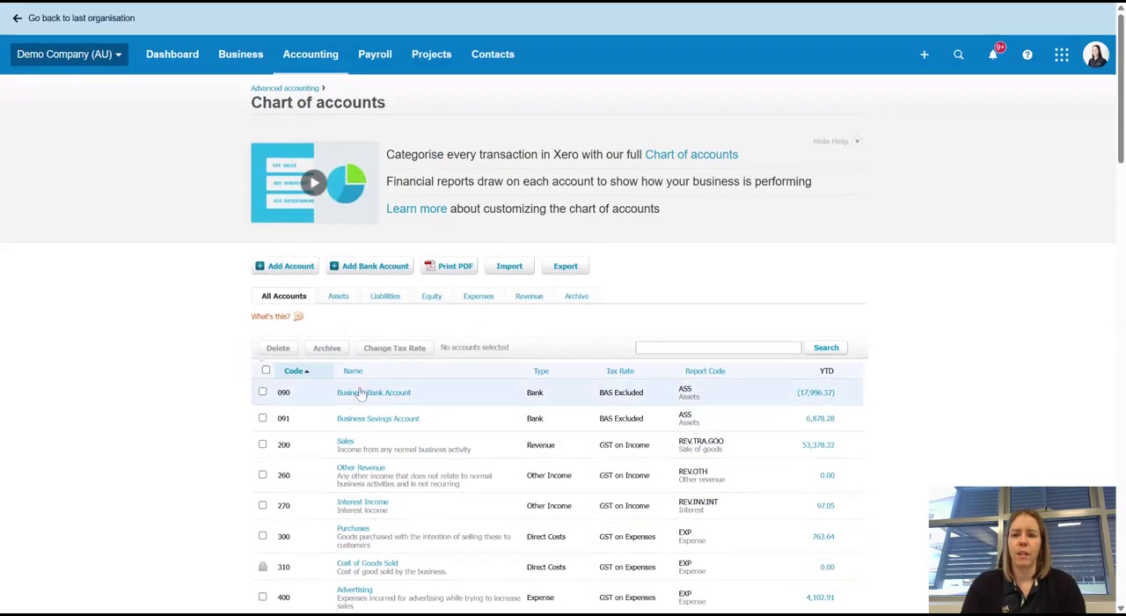
pyautogui.click(290, 267)
pyautogui.click(439, 189)
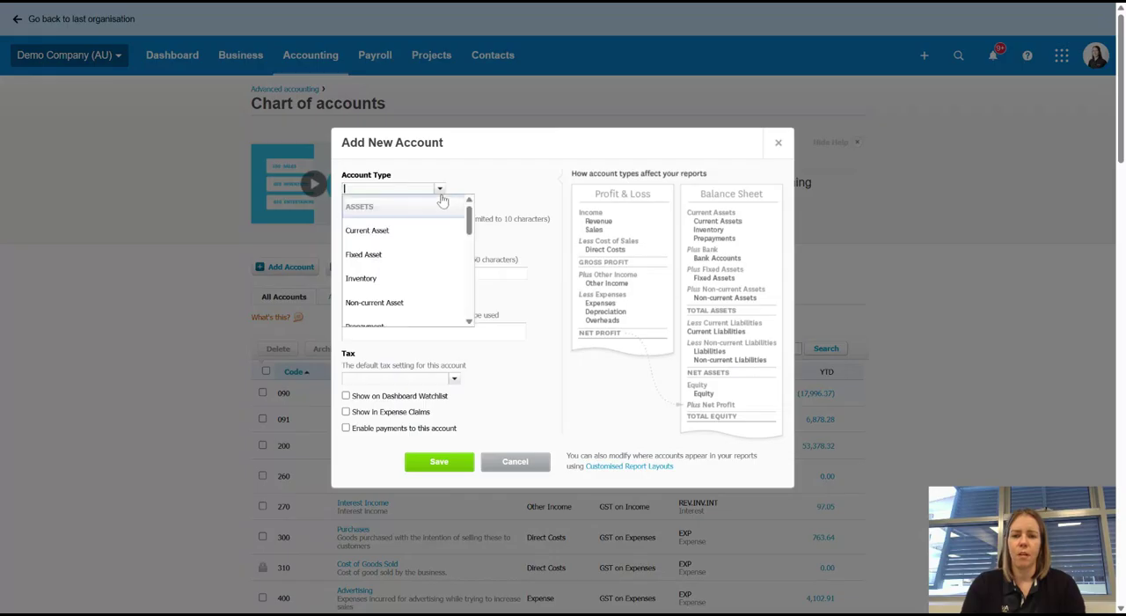
pyautogui.scroll(-3, 383, 280)
pyautogui.scroll(1, 385, 254)
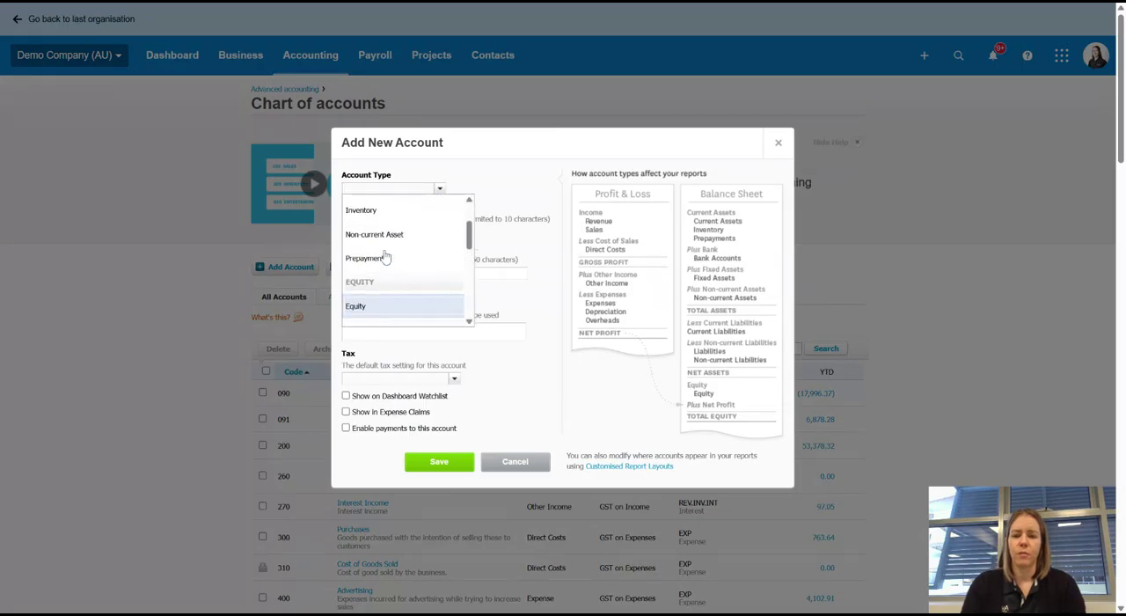
pyautogui.scroll(-2, 388, 251)
pyautogui.click(396, 272)
pyautogui.click(376, 232)
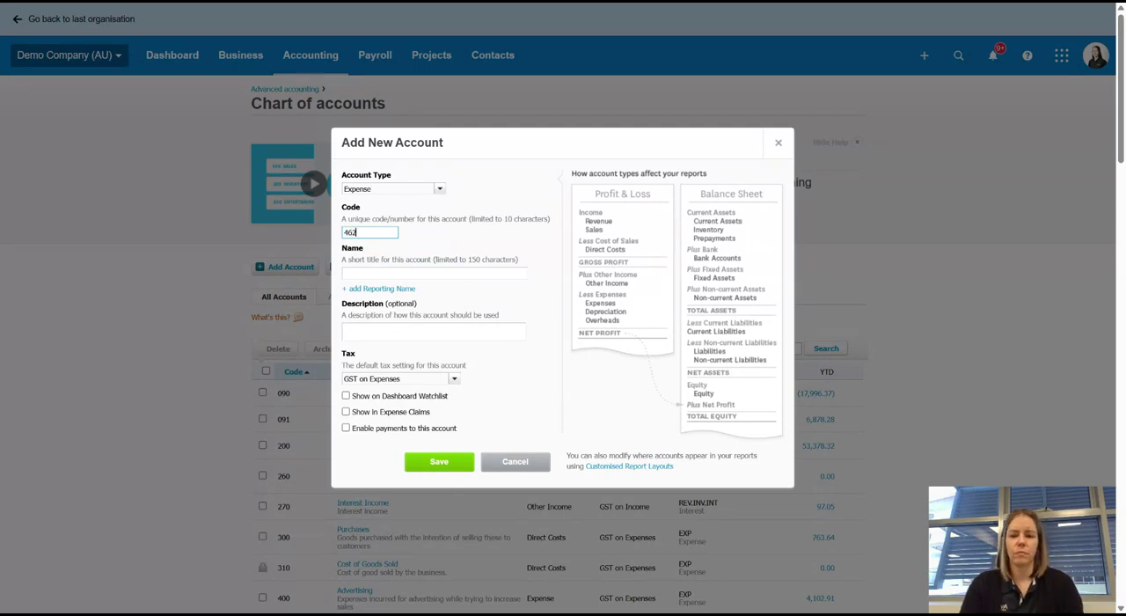
pyautogui.click(420, 286)
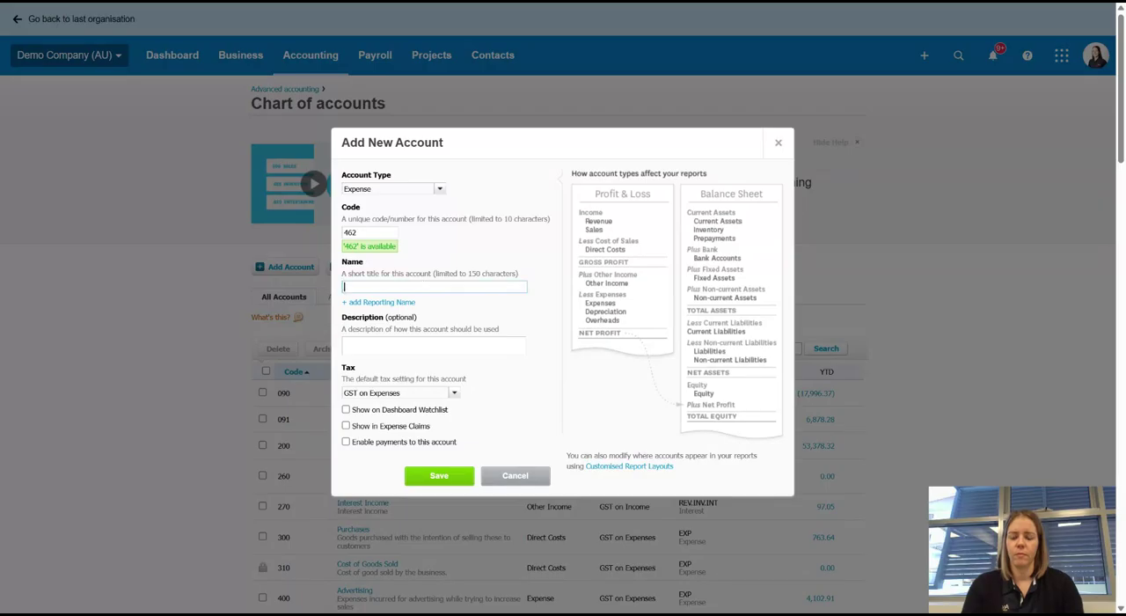
pyautogui.write('Stationery')
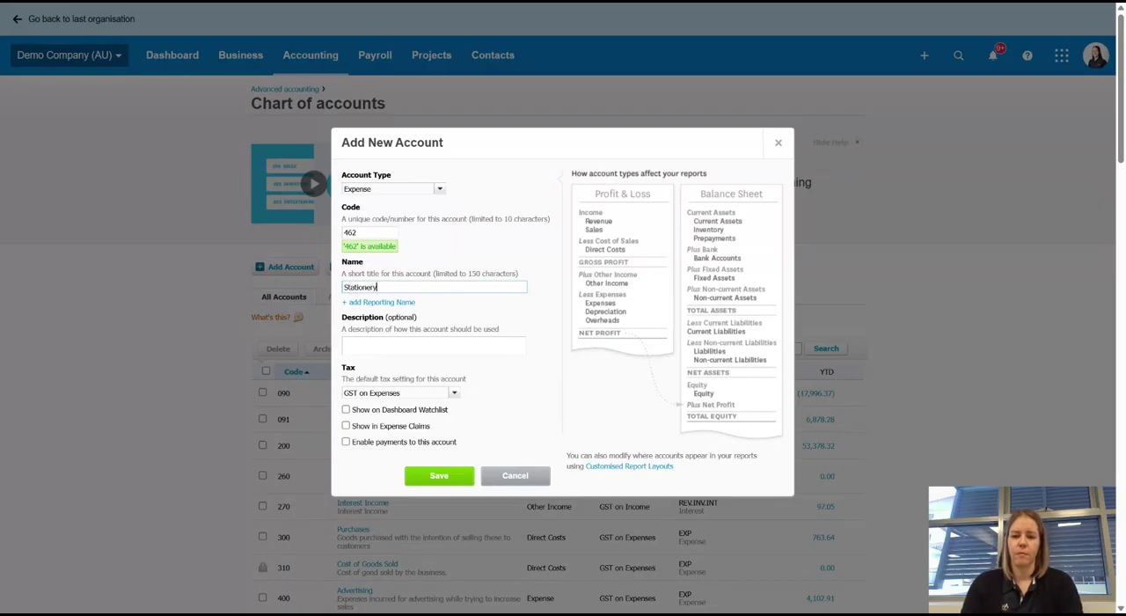
pyautogui.click(497, 346)
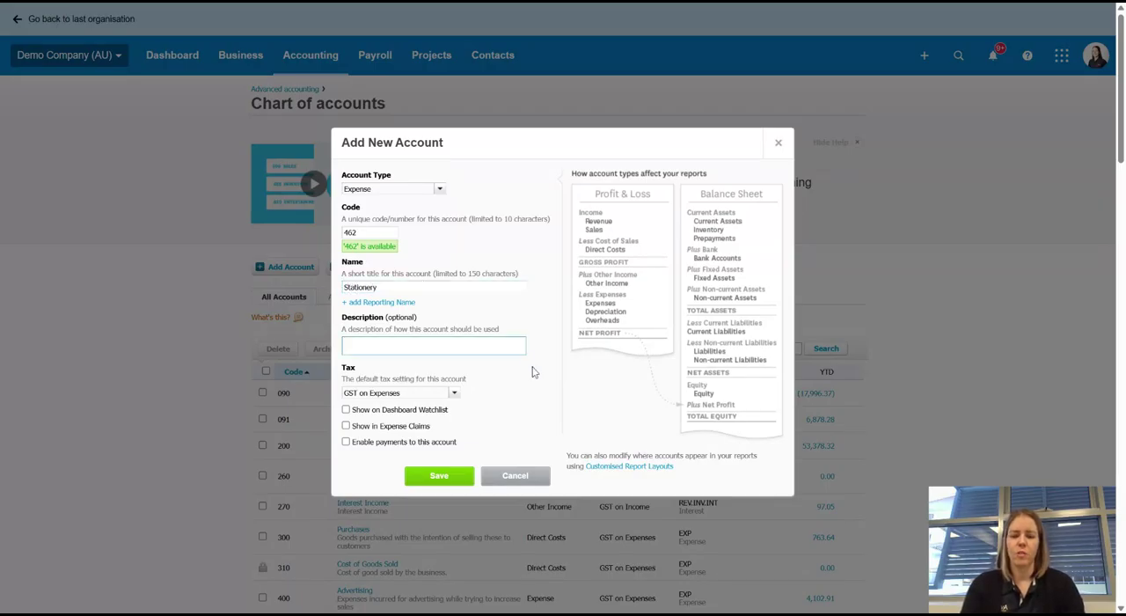
# Review the default tax options, keep GST on Expenses, and save the new Stationery account.
pyautogui.scroll(-1, 563, 308)
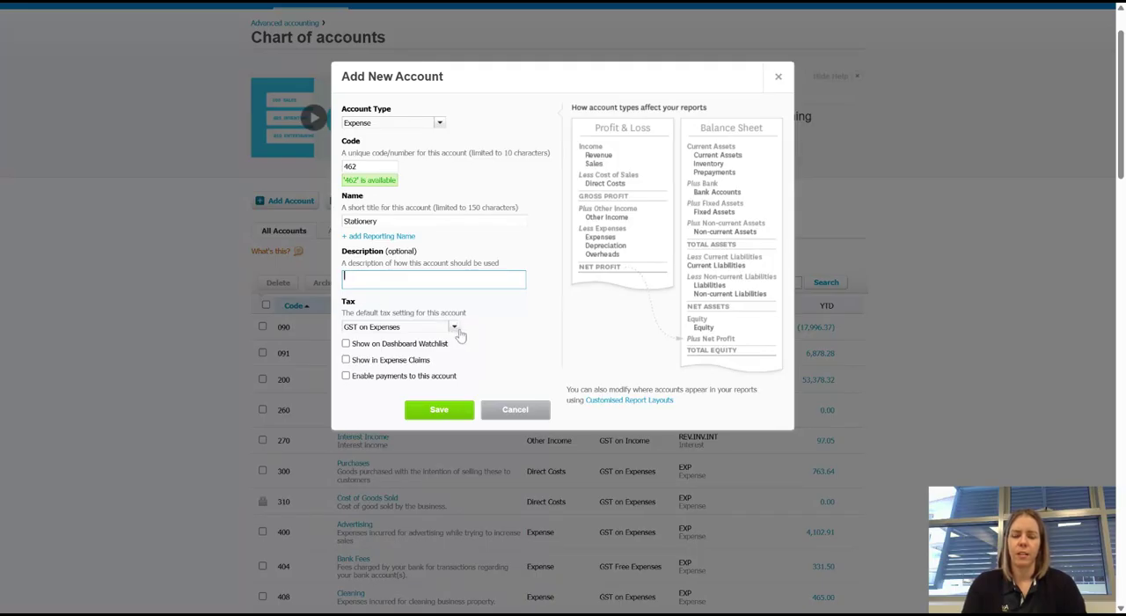
pyautogui.click(455, 328)
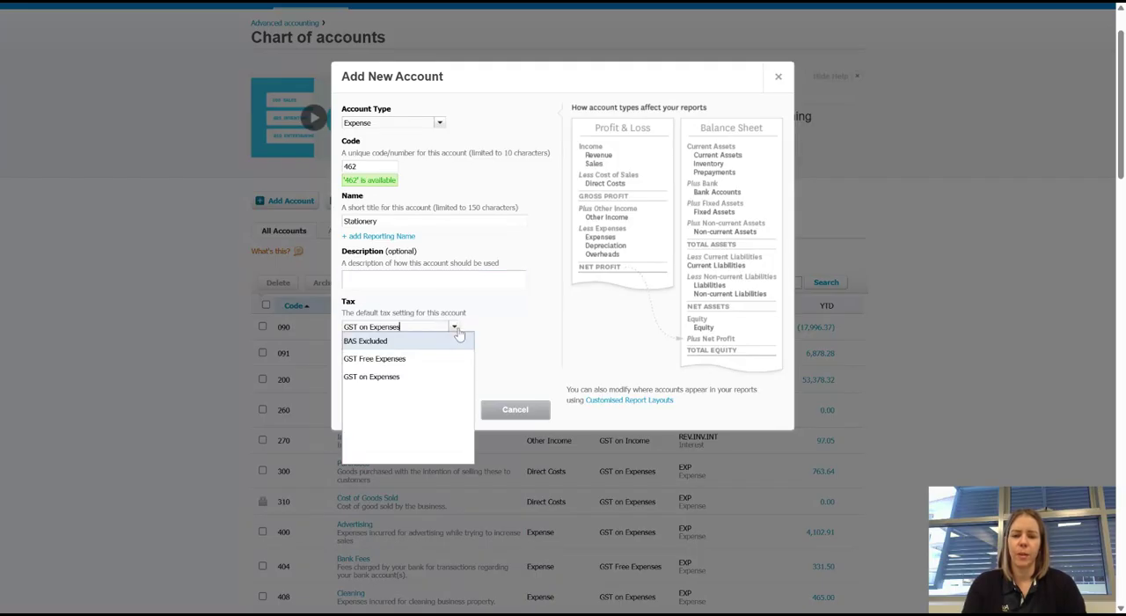
pyautogui.click(504, 306)
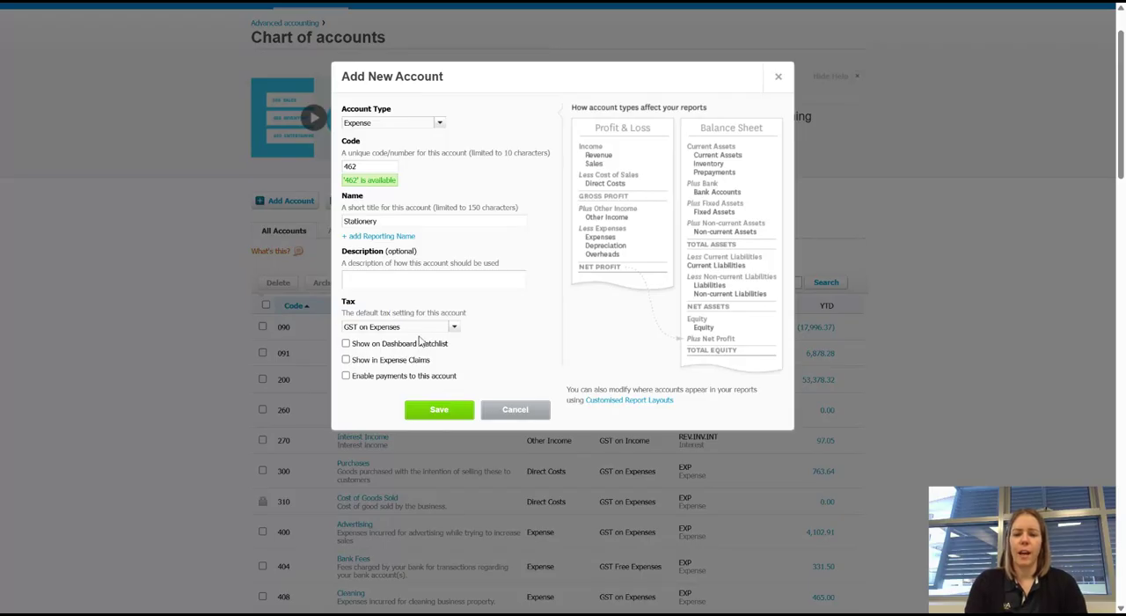
pyautogui.click(454, 327)
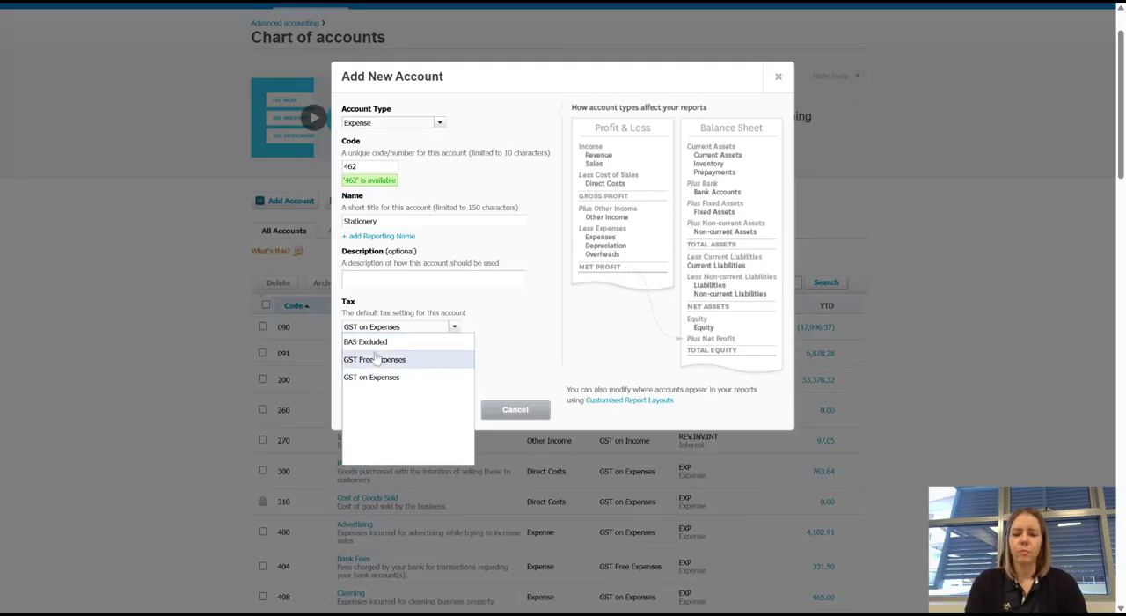
pyautogui.click(494, 335)
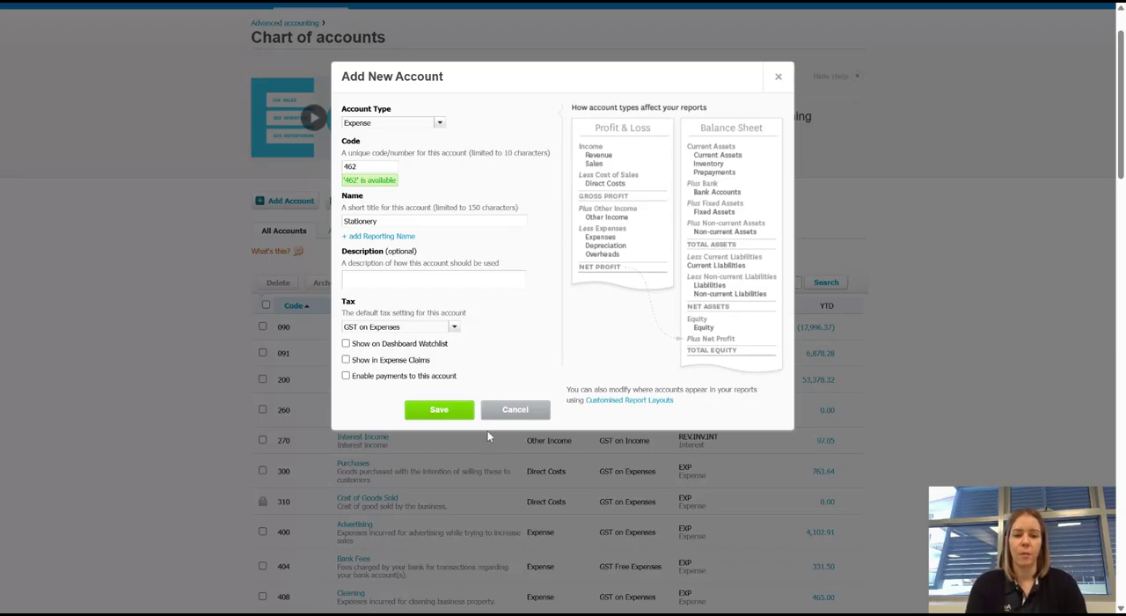
pyautogui.click(436, 412)
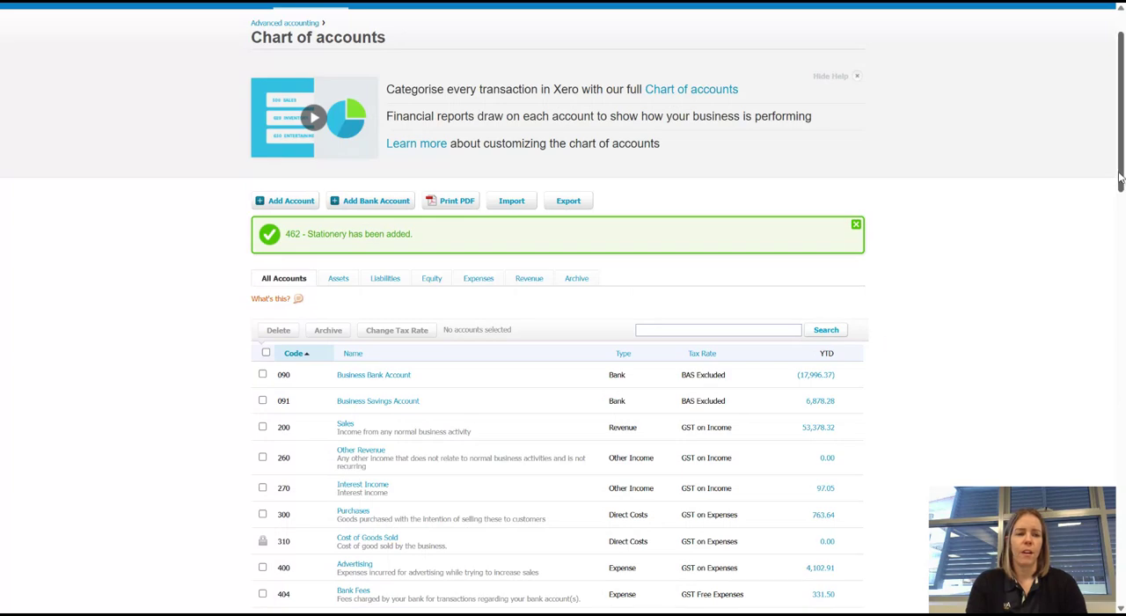
pyautogui.moveTo(1120, 181); pyautogui.dragTo(1115, 354)
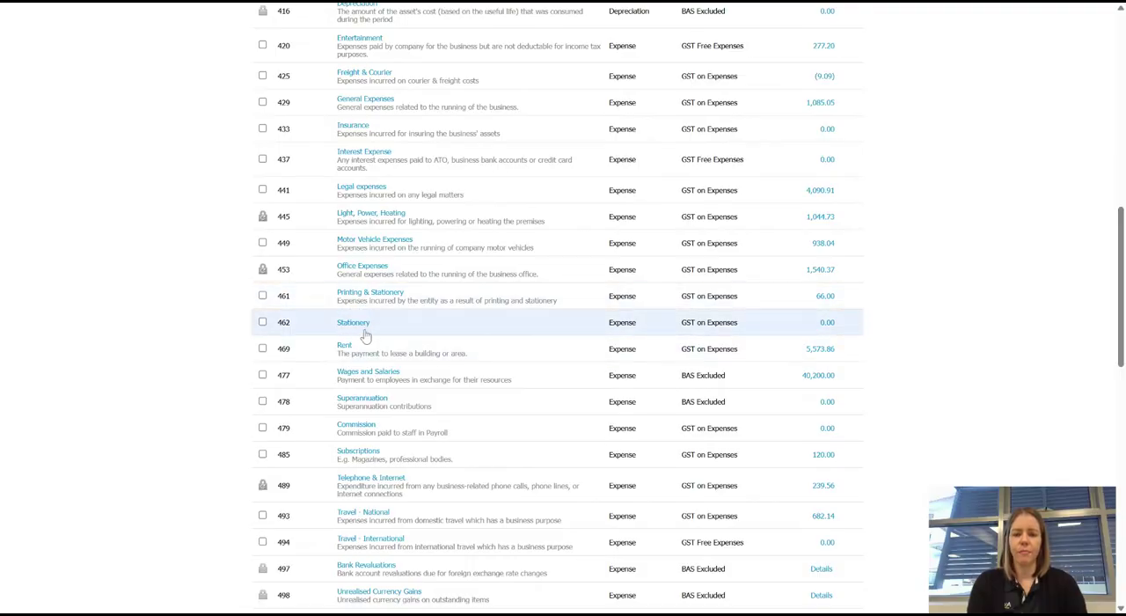